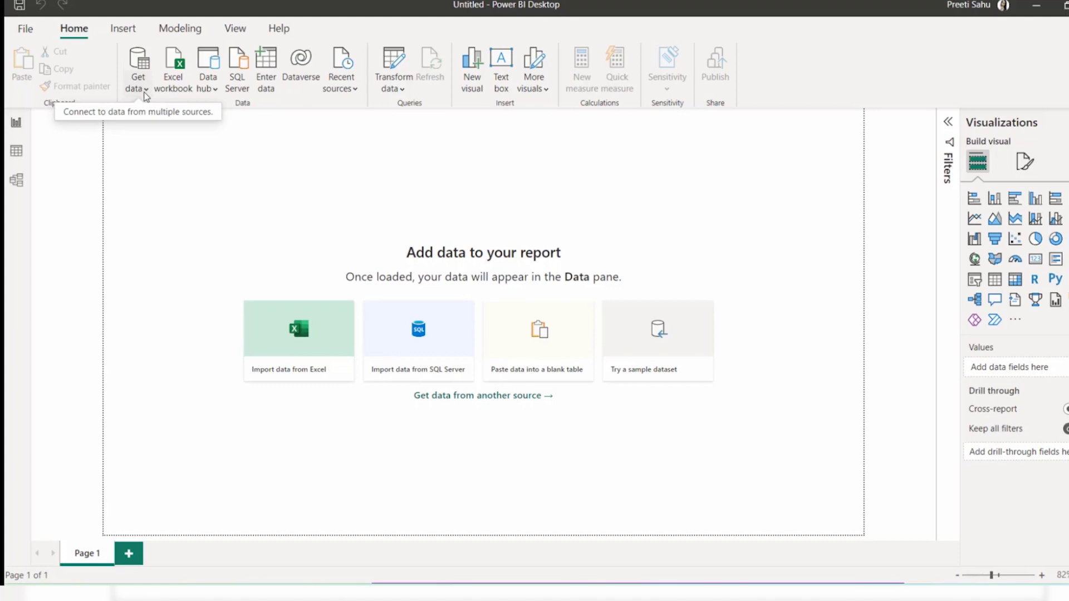
Open the complete Get Data connector catalogue from File > Get data.
{"action": "left_click", "coordinate": [145, 97]}
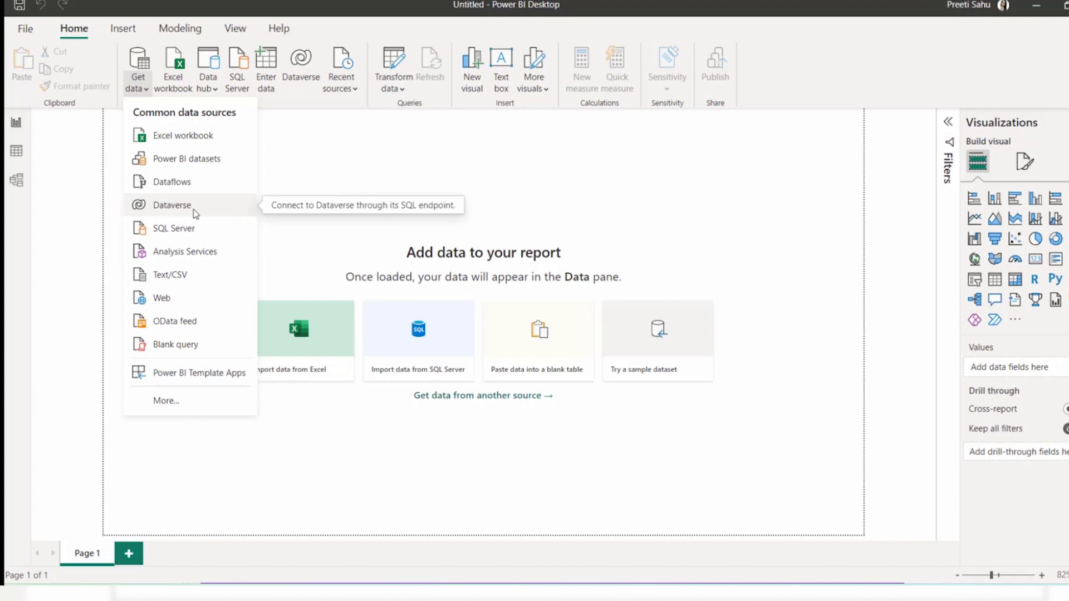
{"action": "left_click", "coordinate": [24, 36]}
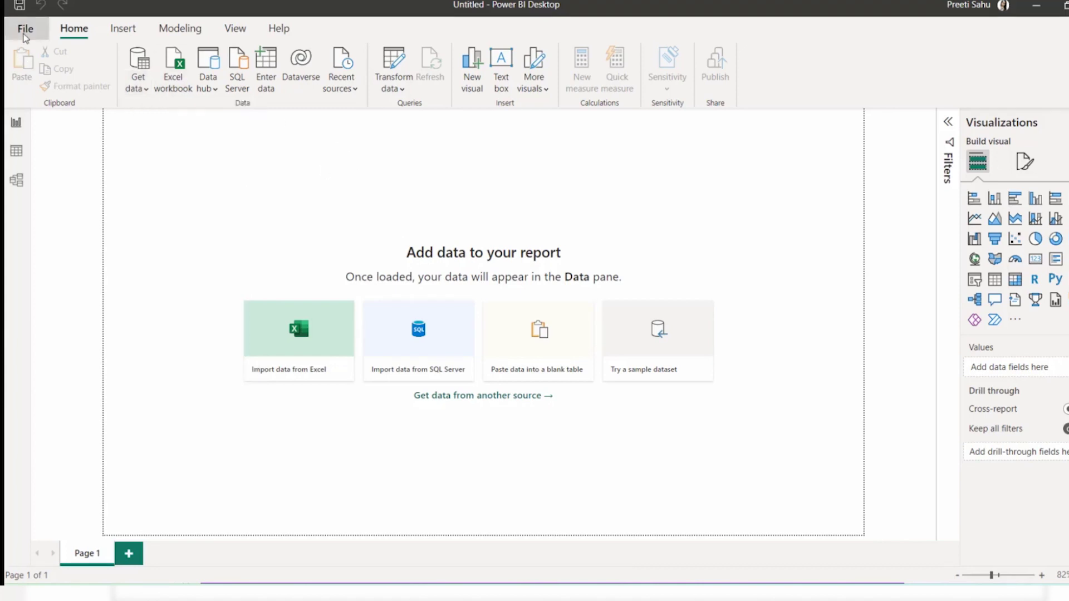
{"action": "left_click", "coordinate": [25, 36]}
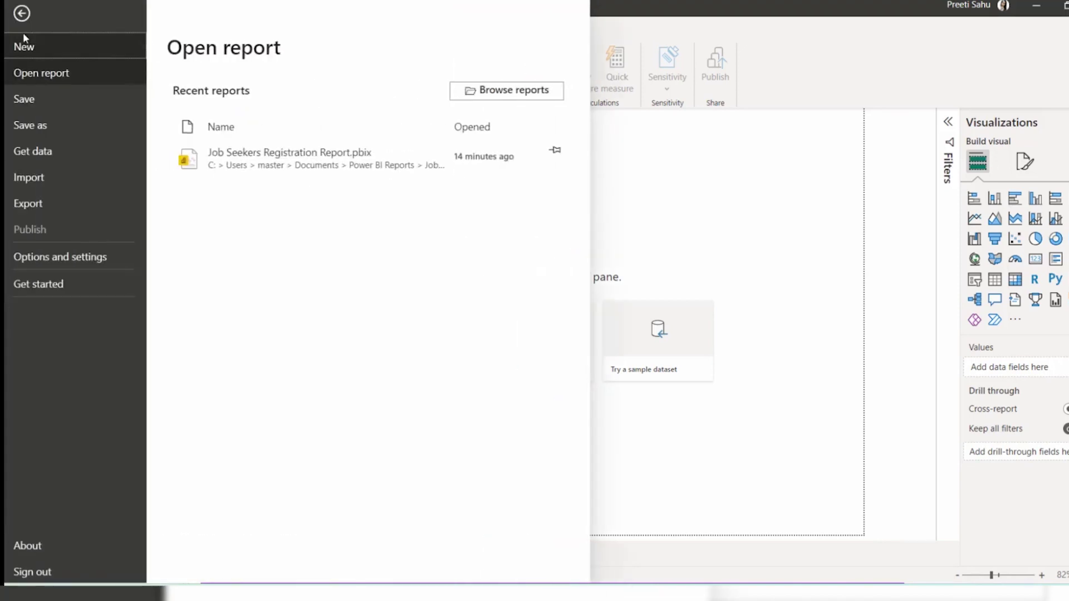
{"action": "left_click", "coordinate": [35, 155]}
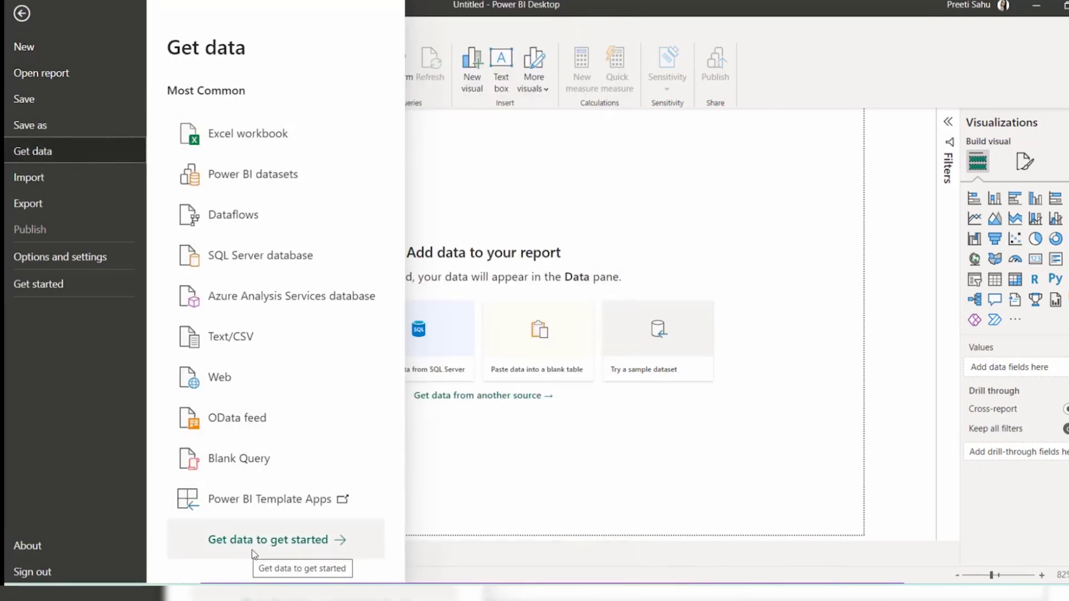
{"action": "left_click", "coordinate": [276, 551]}
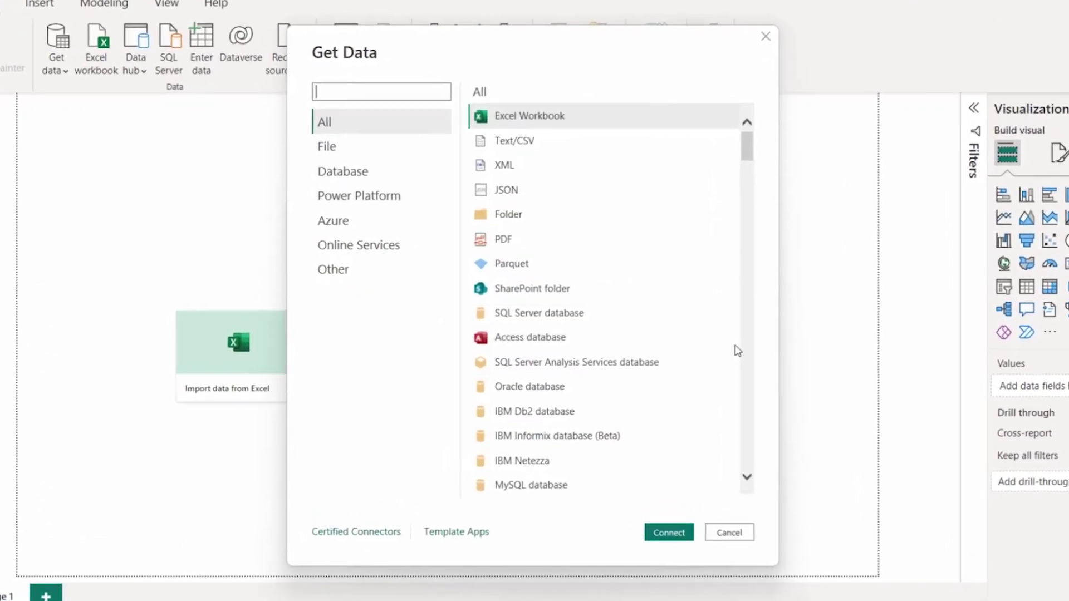
Choose the Dataverse connector under Power Platform and connect to it.
{"action": "left_click", "coordinate": [340, 204]}
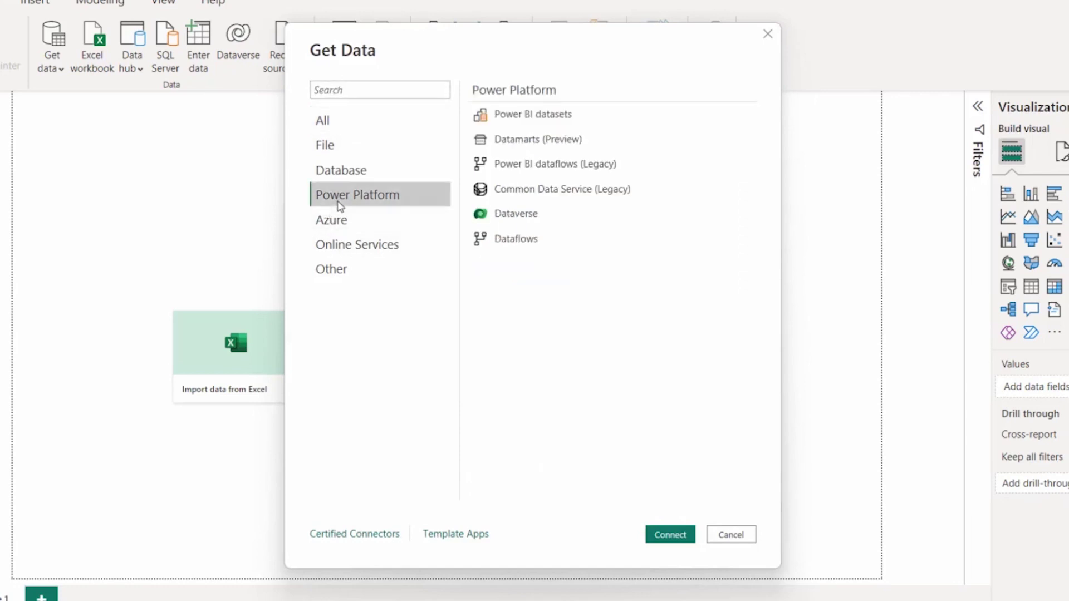
{"action": "left_click", "coordinate": [523, 219]}
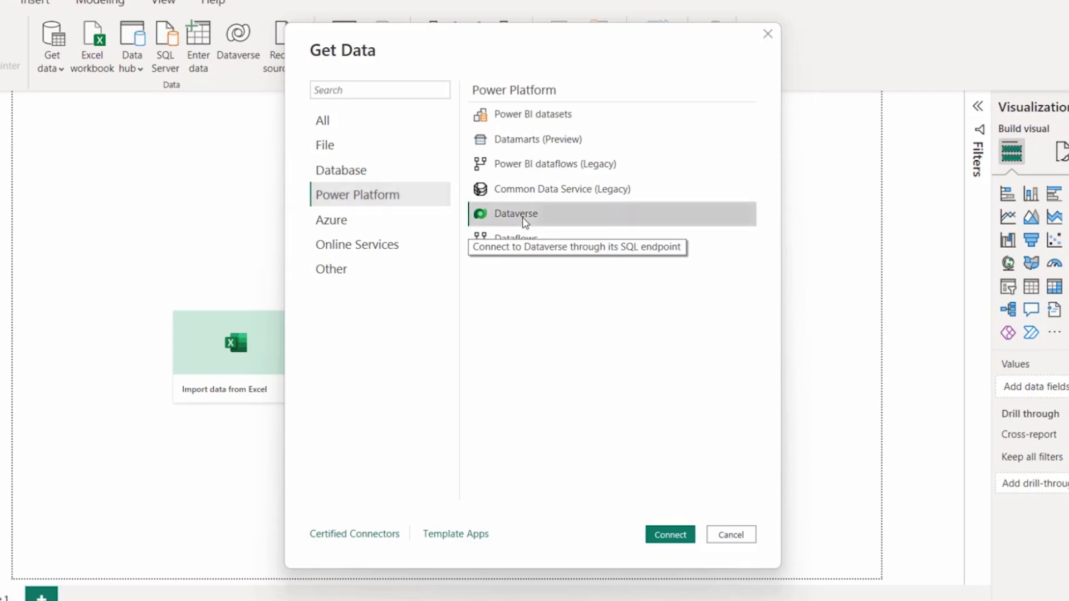
{"action": "left_click", "coordinate": [669, 534]}
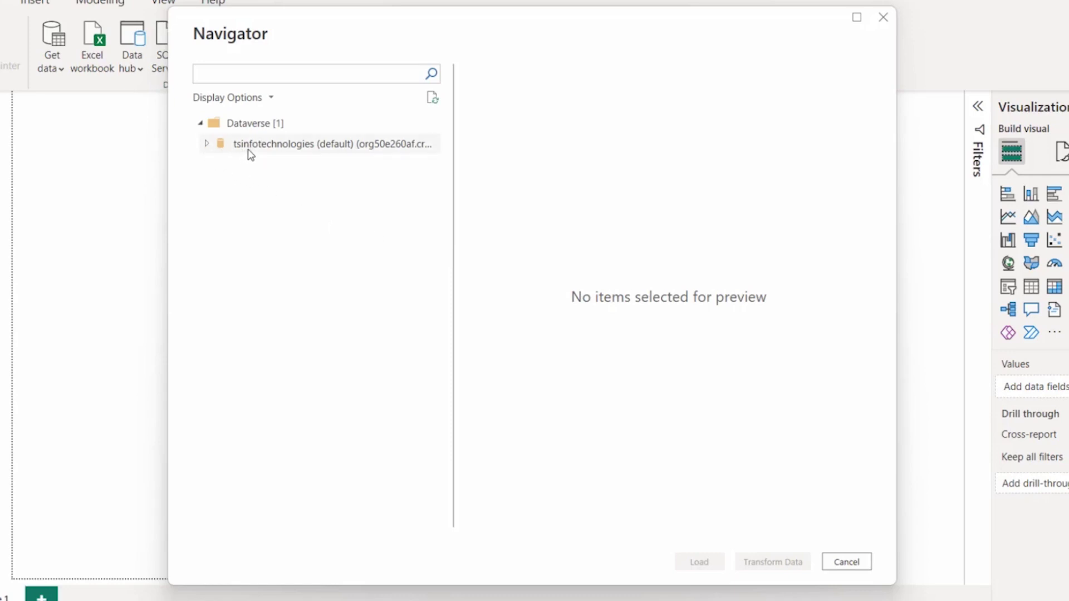
Expand the tsinfotechnologies Dataverse environment and browse its table list.
{"action": "left_click", "coordinate": [208, 144]}
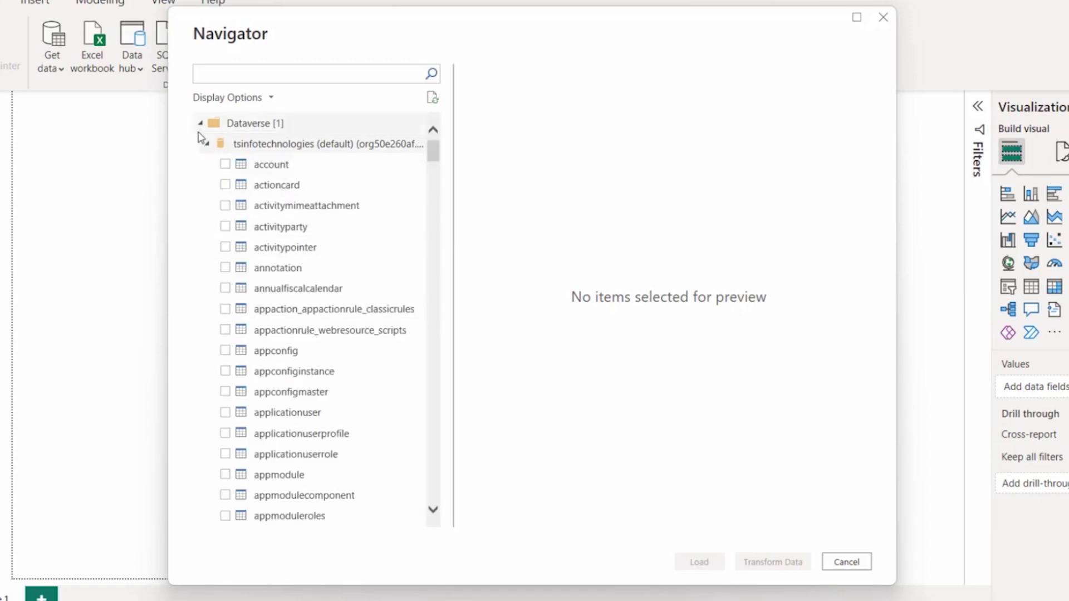
{"action": "scroll", "coordinate": [295, 273], "scroll_direction": "down", "scroll_amount": 4}
{"action": "scroll", "coordinate": [299, 290], "scroll_direction": "down", "scroll_amount": 10}
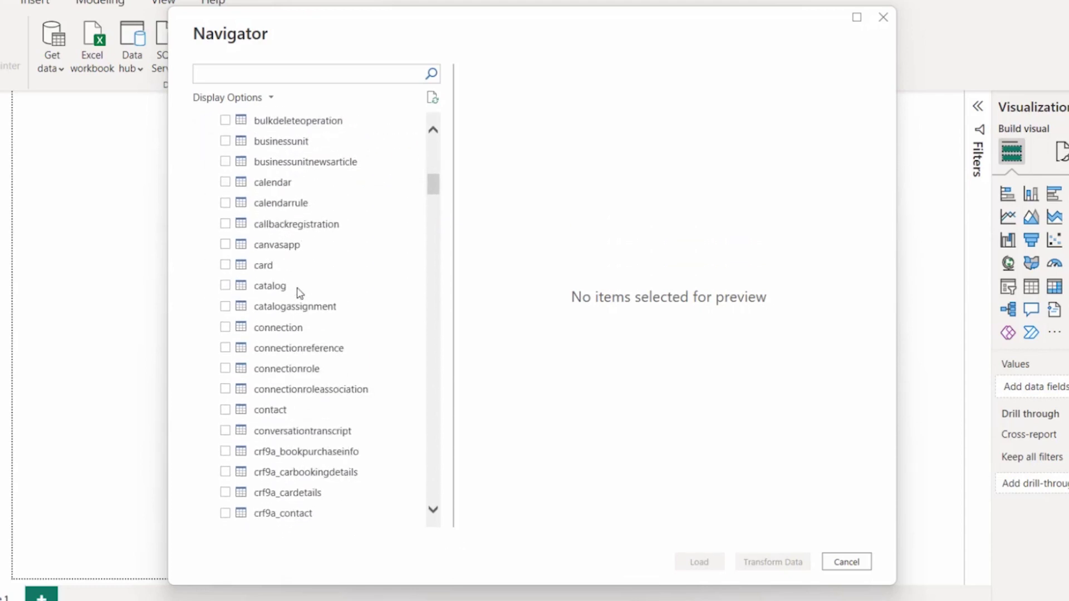
{"action": "scroll", "coordinate": [299, 291], "scroll_direction": "down", "scroll_amount": 2}
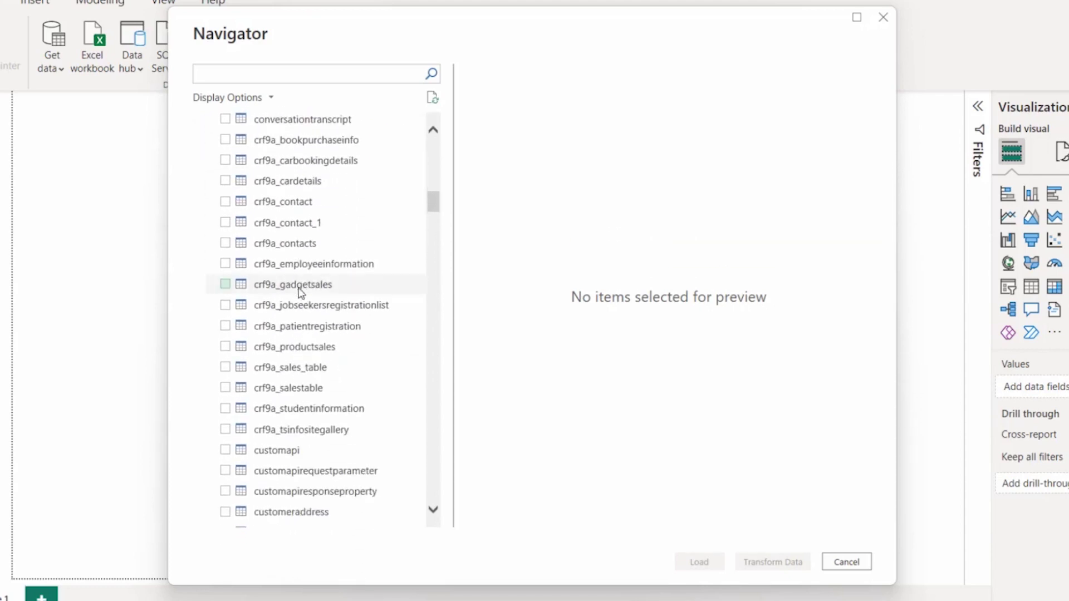
{"action": "scroll", "coordinate": [300, 294], "scroll_direction": "up", "scroll_amount": 8}
Search for 'job seeke' and tick crf9a_jobseekersregistrationlist to preview it.
{"action": "left_click", "coordinate": [257, 78]}
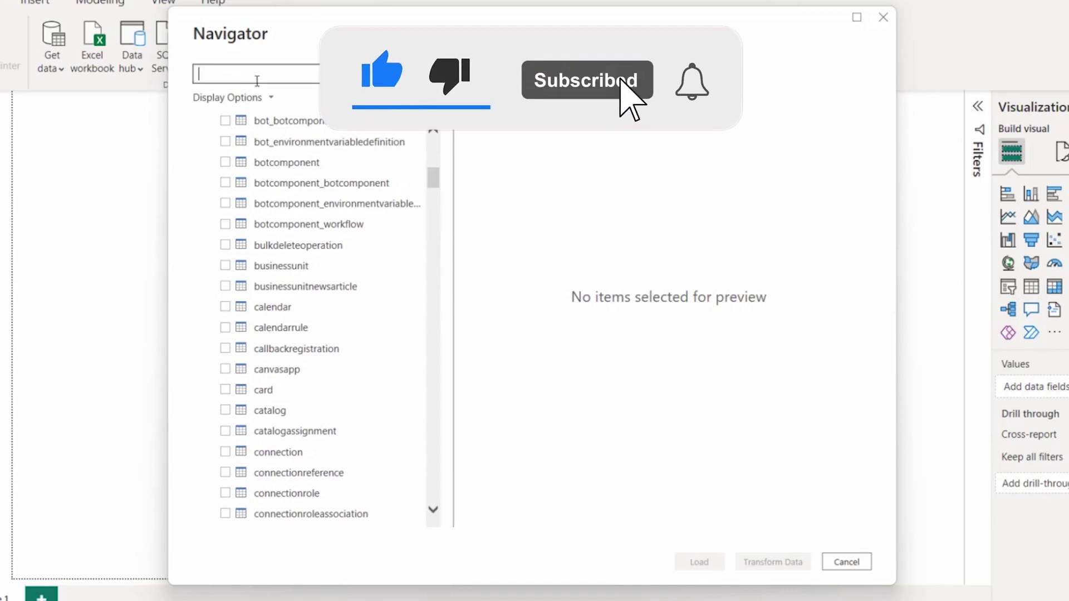
{"action": "type", "text": "job seeke"}
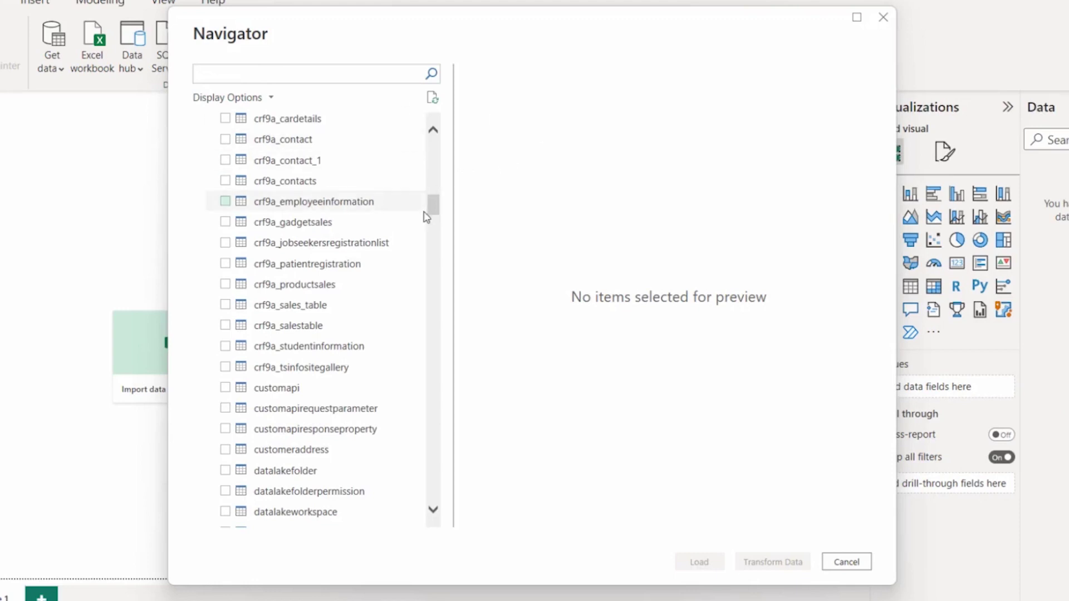
{"action": "left_click_drag", "start_coordinate": [433, 205], "coordinate": [433, 144]}
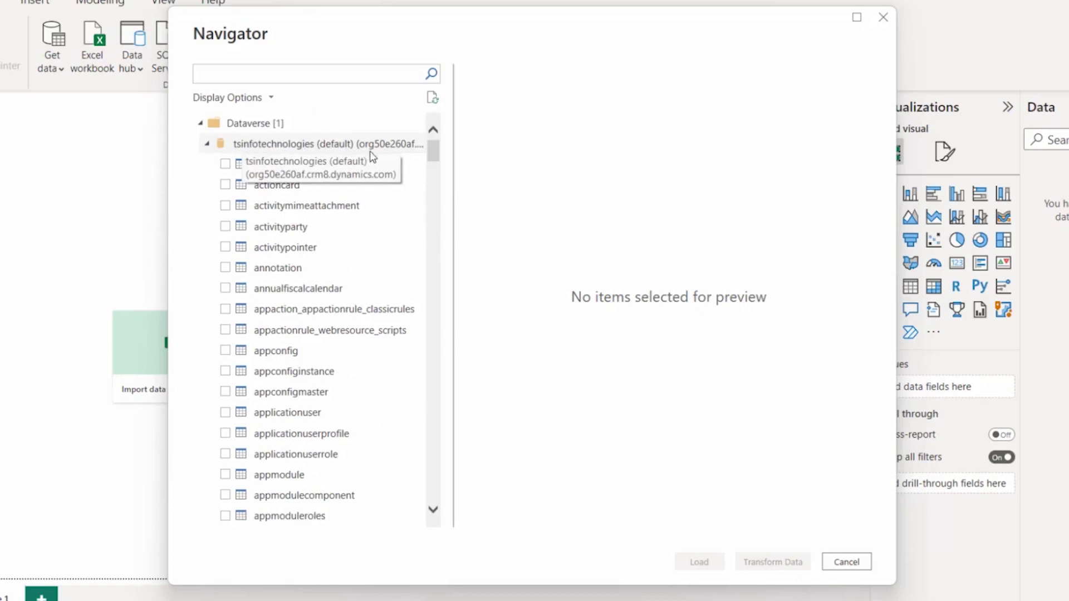
{"action": "scroll", "coordinate": [378, 340], "scroll_direction": "down", "scroll_amount": 2}
{"action": "scroll", "coordinate": [380, 342], "scroll_direction": "down", "scroll_amount": 4}
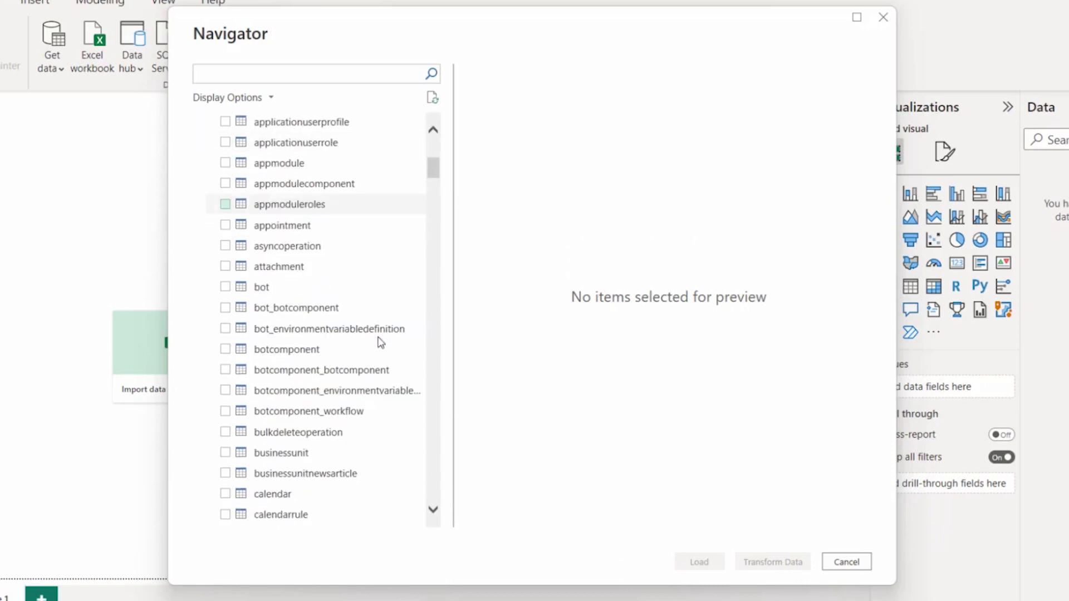
{"action": "scroll", "coordinate": [381, 342], "scroll_direction": "down", "scroll_amount": 2}
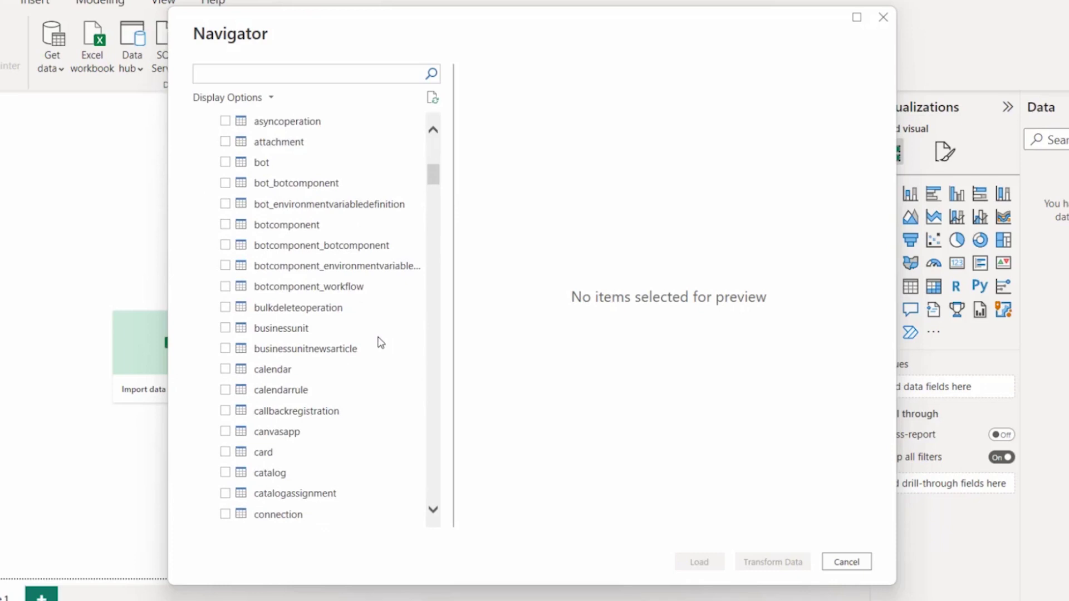
{"action": "scroll", "coordinate": [380, 342], "scroll_direction": "down", "scroll_amount": 7}
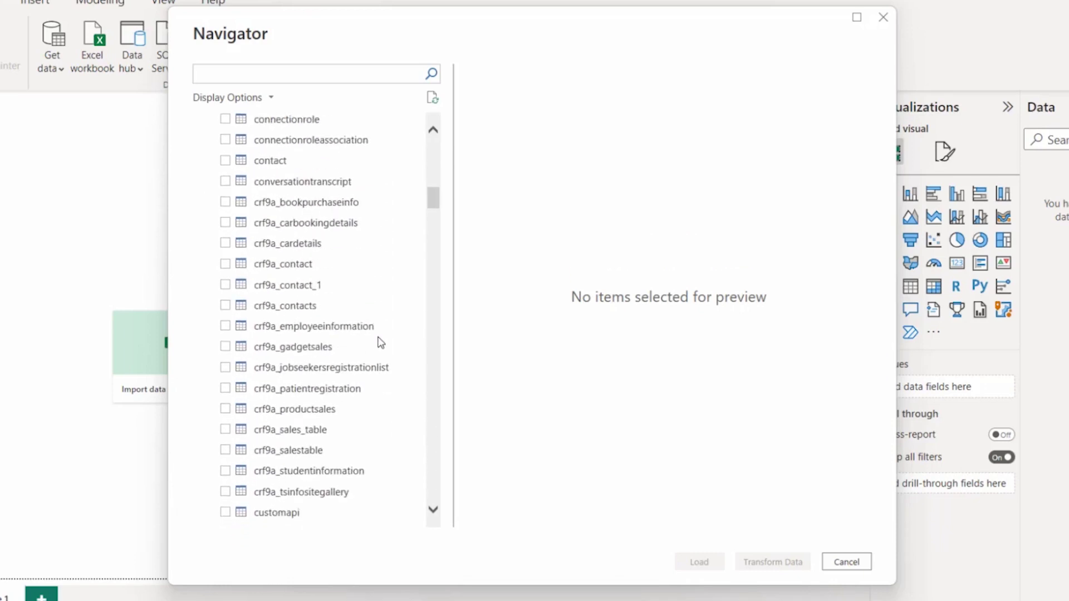
{"action": "scroll", "coordinate": [334, 359], "scroll_direction": "down", "scroll_amount": 1}
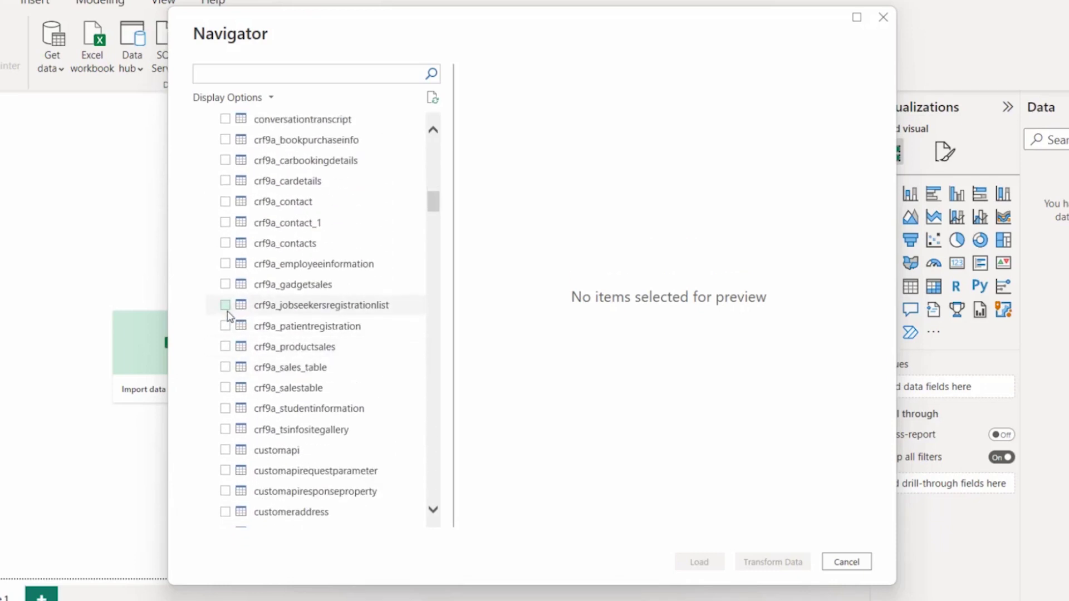
{"action": "left_click", "coordinate": [225, 306]}
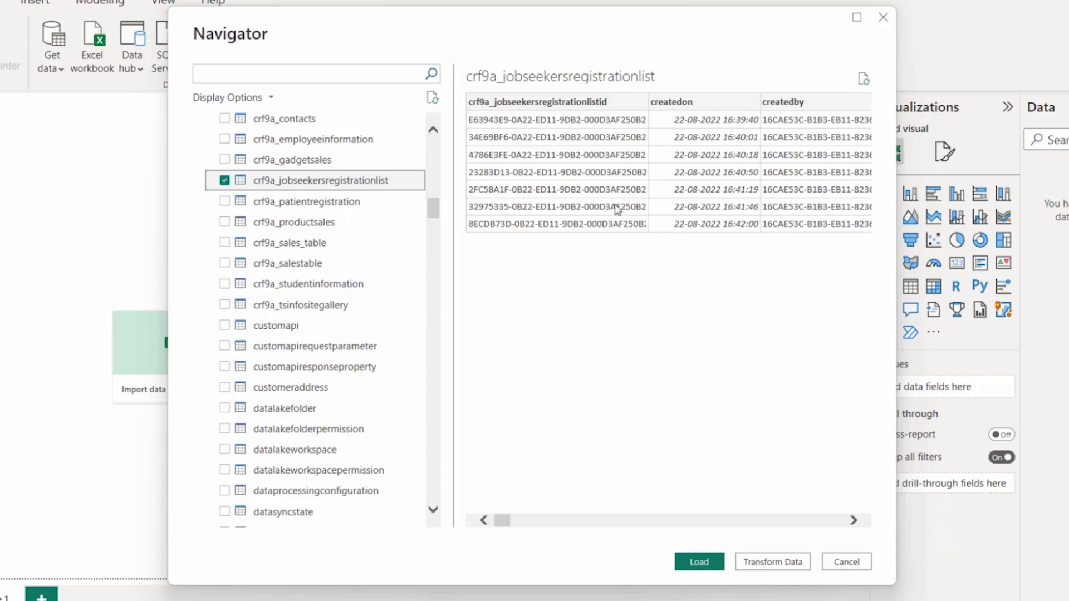
Load crf9a_jobseekersregistrationlist into the model using Import connection mode.
{"action": "mouse_move", "coordinate": [500, 525]}
{"action": "left_mouse_down"}
{"action": "mouse_move", "coordinate": [566, 530]}
{"action": "mouse_move", "coordinate": [501, 532]}
{"action": "left_mouse_up"}
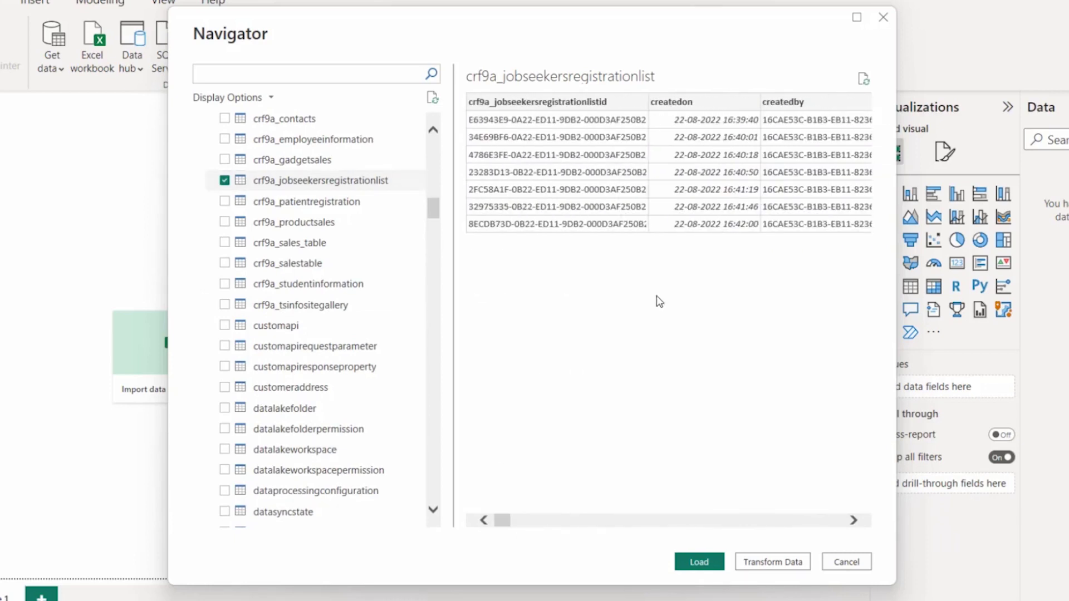
{"action": "left_click", "coordinate": [699, 562]}
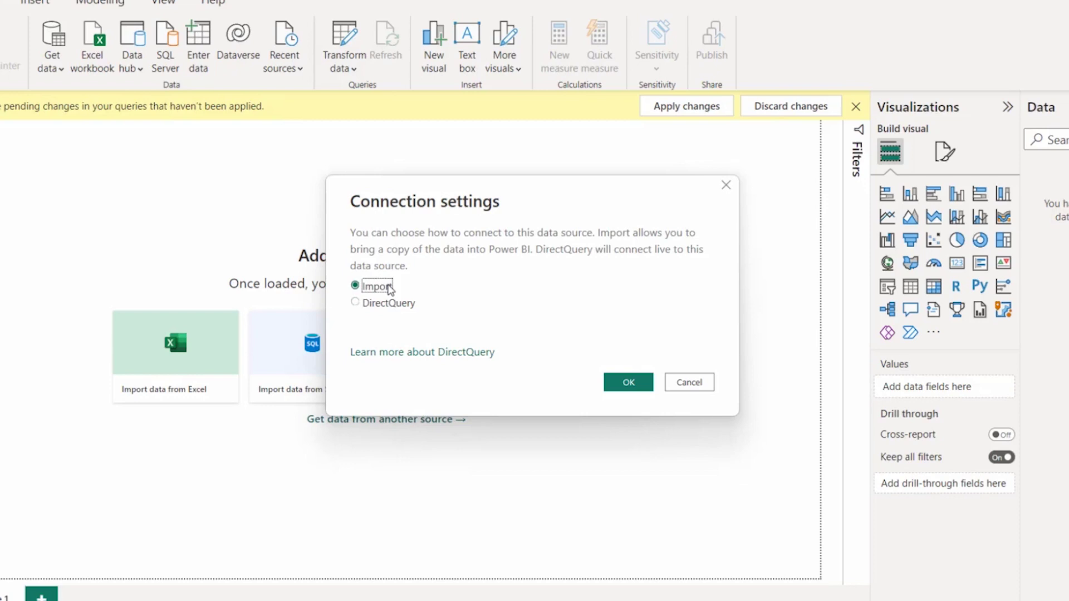
{"action": "left_click", "coordinate": [629, 385]}
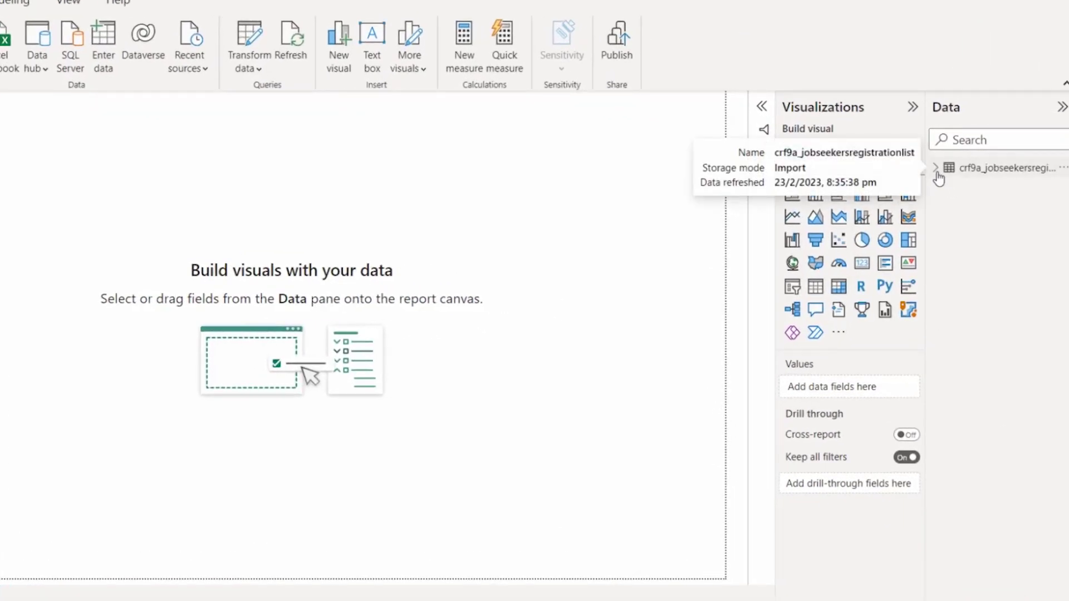
Expand crf9a_jobseekersregistrationlist in the Data pane and review fields like ApplyDate and Gender.
{"action": "left_click", "coordinate": [937, 172]}
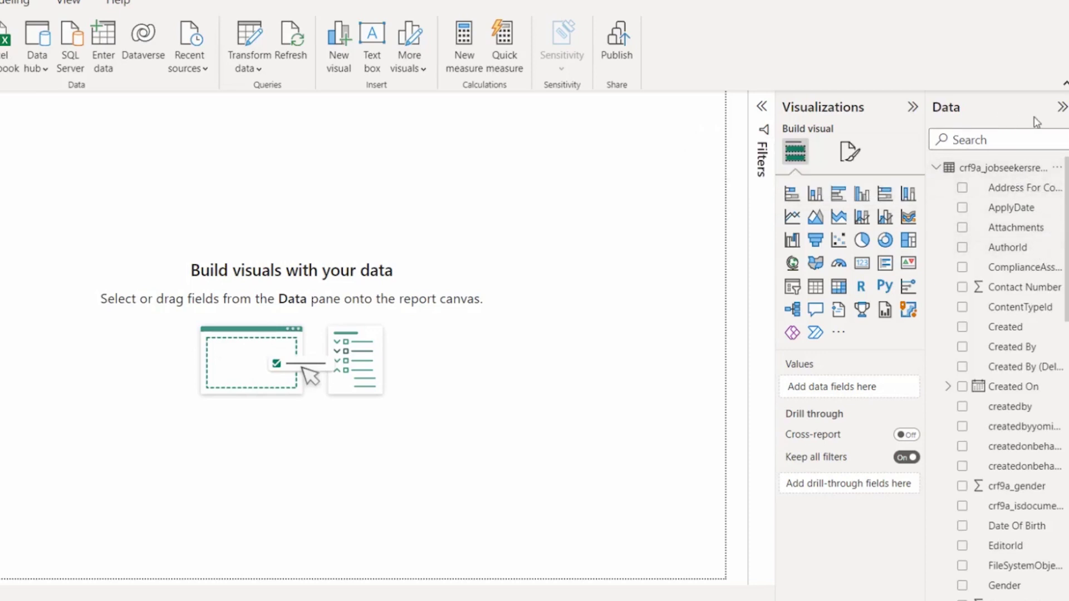
{"action": "scroll", "coordinate": [1002, 240], "scroll_direction": "down", "scroll_amount": 5}
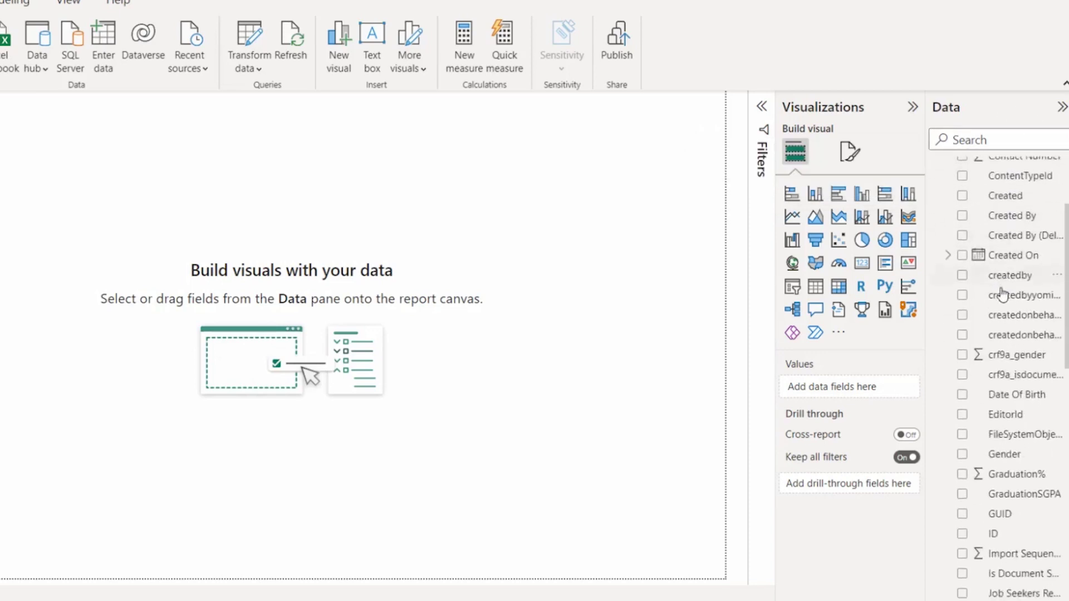
{"action": "scroll", "coordinate": [997, 407], "scroll_direction": "down", "scroll_amount": 4}
{"action": "scroll", "coordinate": [999, 467], "scroll_direction": "up", "scroll_amount": 7}
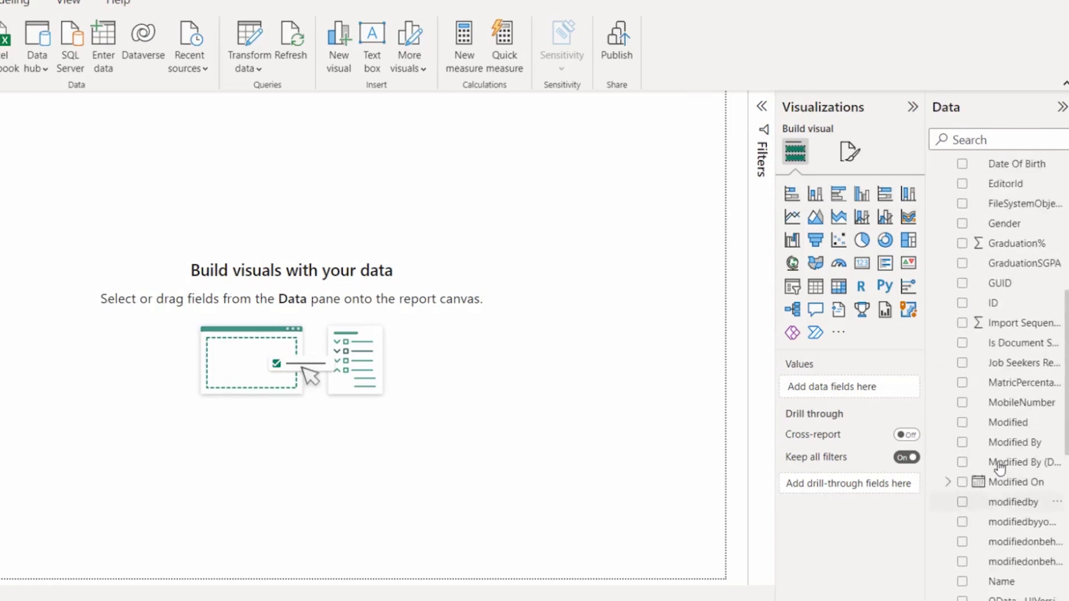
{"action": "scroll", "coordinate": [1002, 465], "scroll_direction": "up", "scroll_amount": 3}
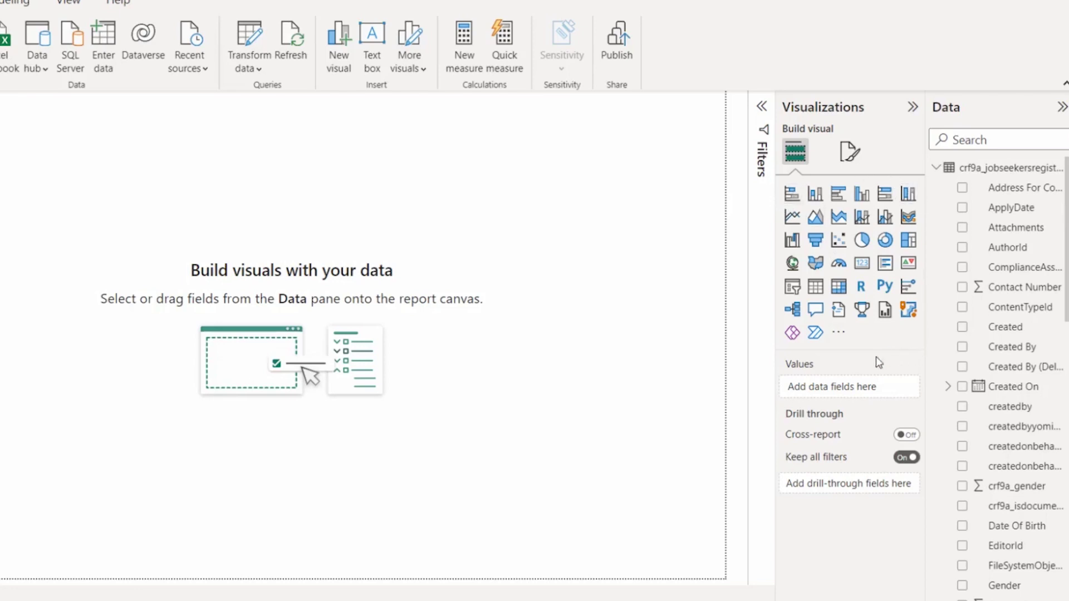
Add an empty donut chart to the page and widen it.
{"action": "left_click", "coordinate": [885, 240]}
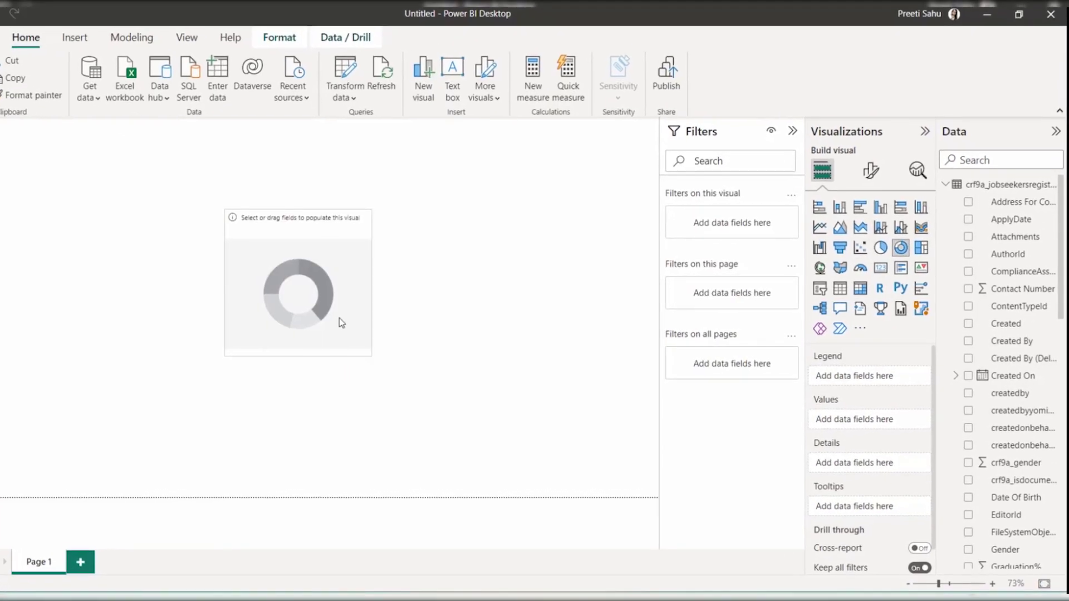
{"action": "left_click_drag", "start_coordinate": [372, 284], "coordinate": [420, 296]}
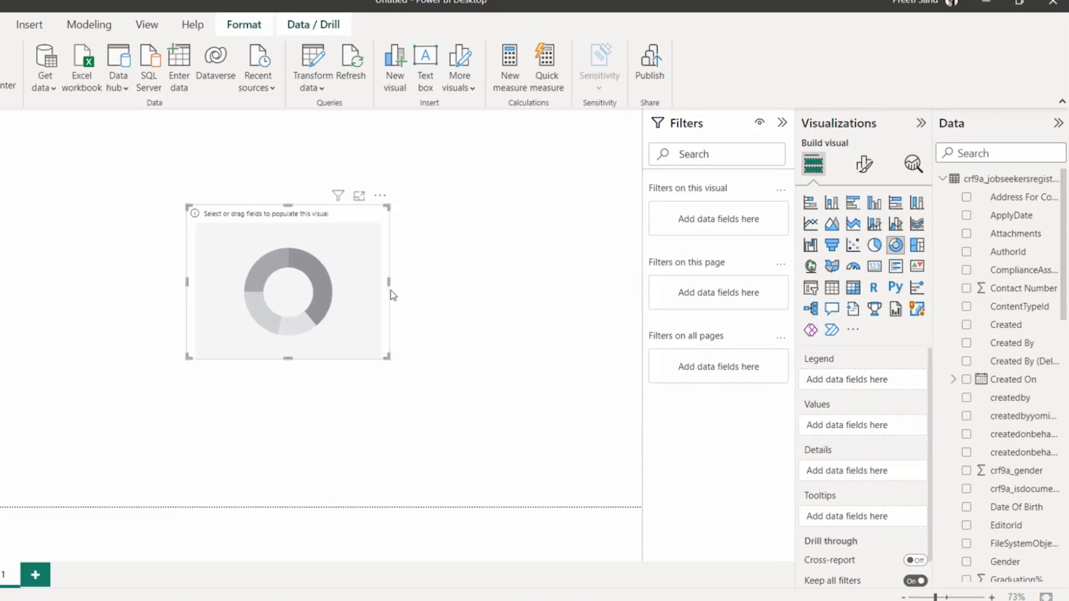
{"action": "scroll", "coordinate": [846, 374], "scroll_direction": "down", "scroll_amount": 1}
{"action": "scroll", "coordinate": [838, 374], "scroll_direction": "up", "scroll_amount": 1}
Put Name in the donut's Legend and Graduation% in its Values.
{"action": "scroll", "coordinate": [980, 473], "scroll_direction": "down", "scroll_amount": 7}
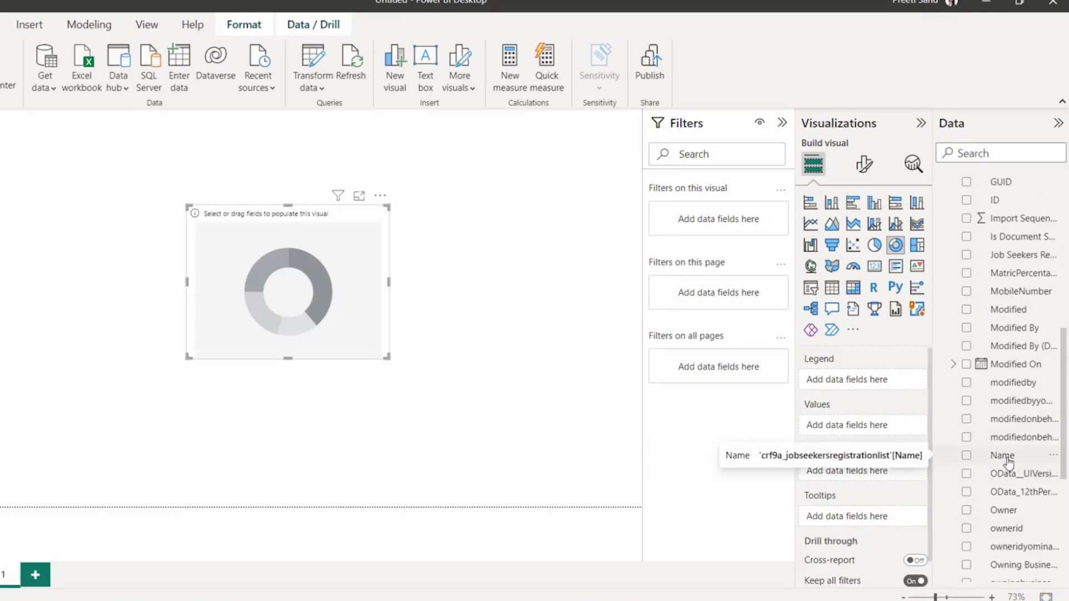
{"action": "left_click_drag", "start_coordinate": [1002, 464], "coordinate": [869, 387]}
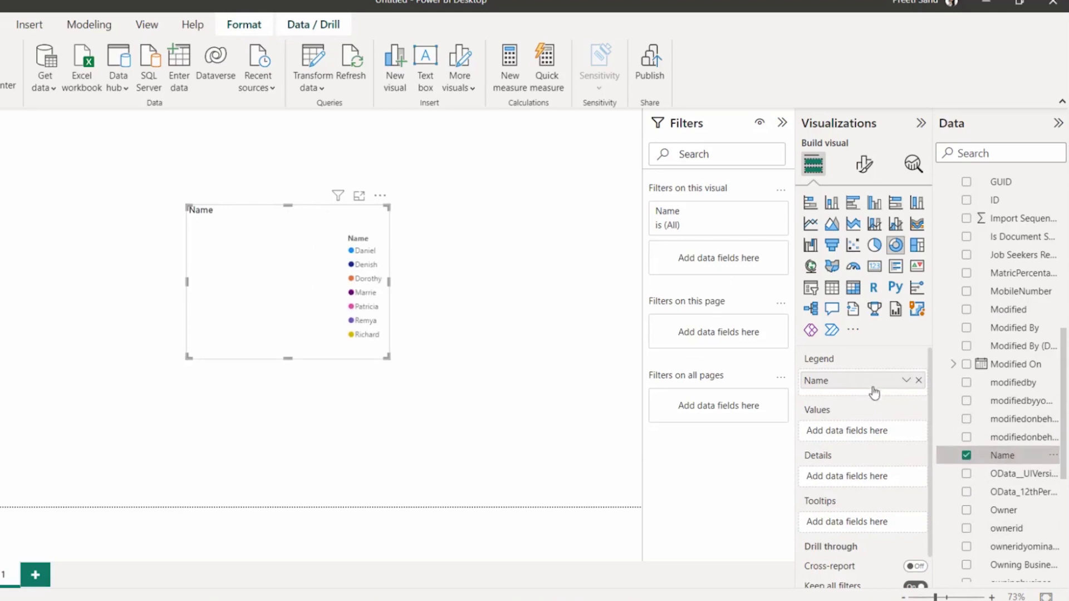
{"action": "scroll", "coordinate": [1048, 373], "scroll_direction": "up", "scroll_amount": 5}
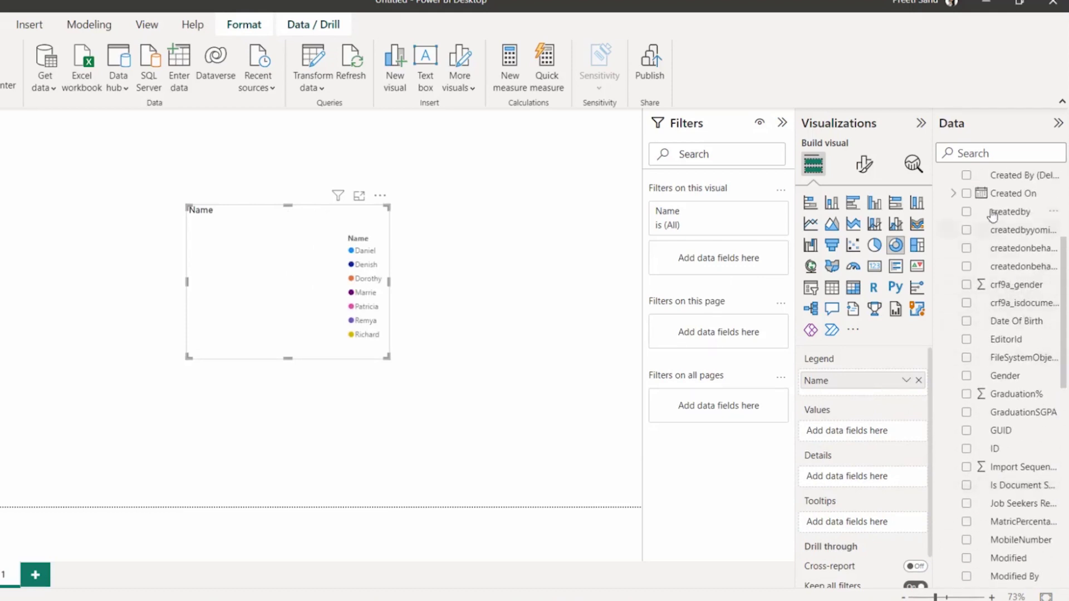
{"action": "scroll", "coordinate": [1022, 353], "scroll_direction": "up", "scroll_amount": 5}
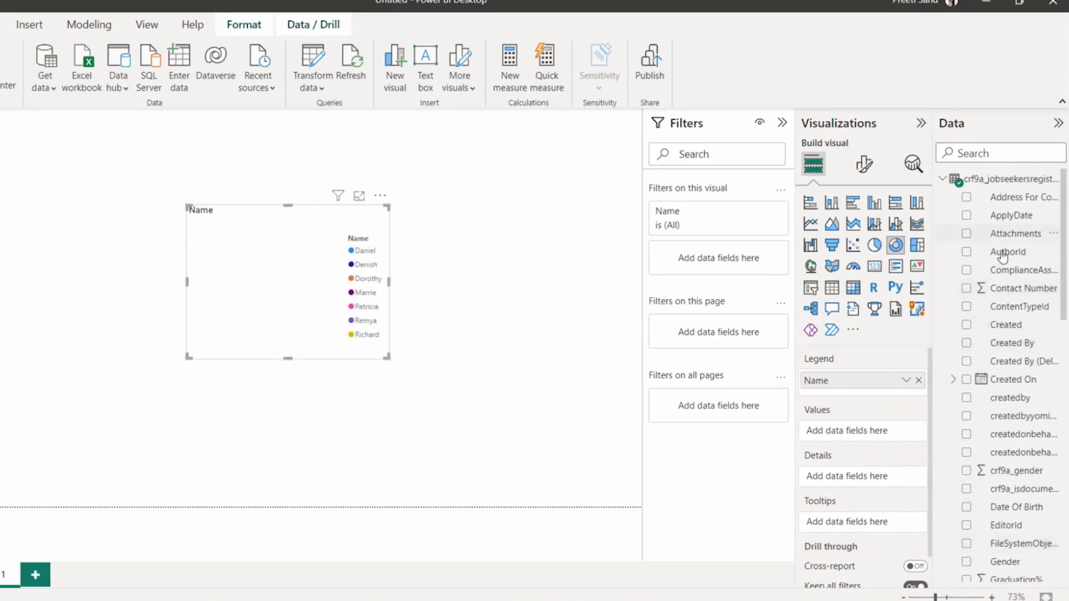
{"action": "scroll", "coordinate": [1019, 334], "scroll_direction": "down", "scroll_amount": 5}
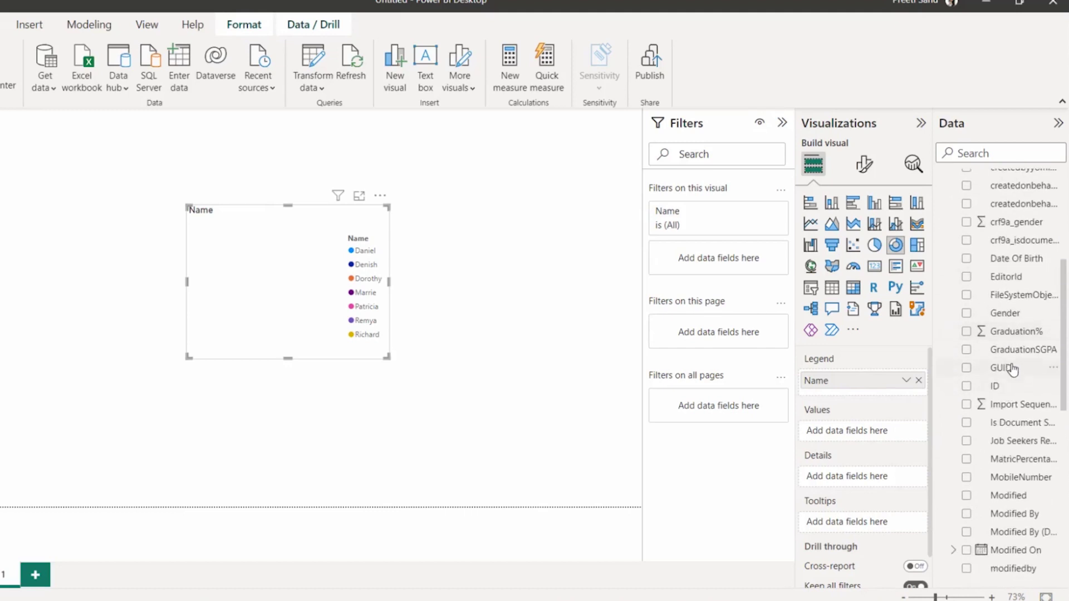
{"action": "left_click_drag", "start_coordinate": [1013, 334], "coordinate": [878, 435]}
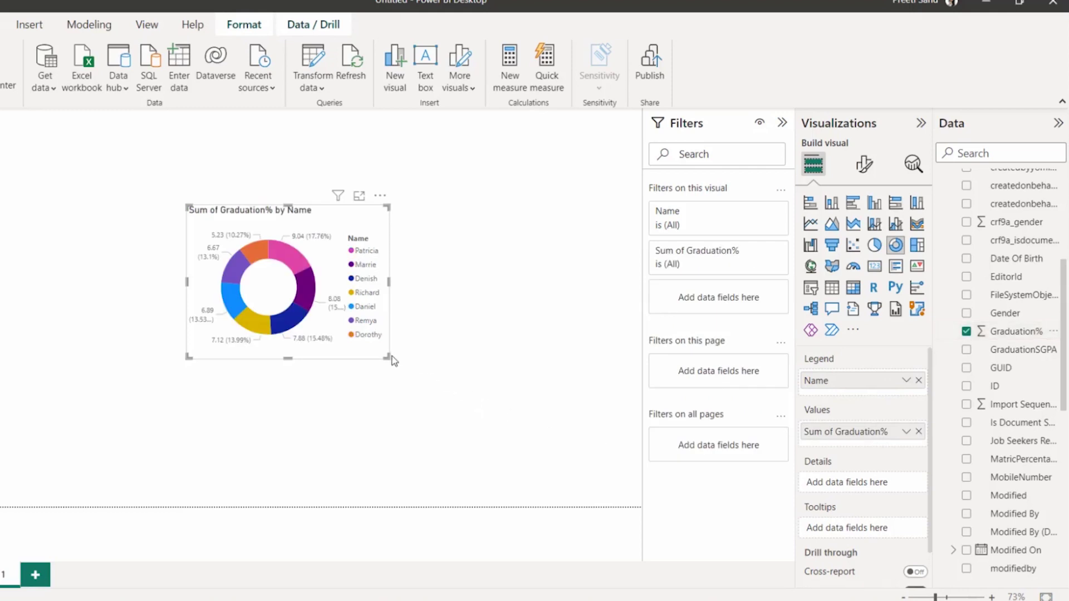
Enlarge the donut chart, then highlight Richard's slice and clear the highlight.
{"action": "left_click_drag", "start_coordinate": [391, 358], "coordinate": [523, 406]}
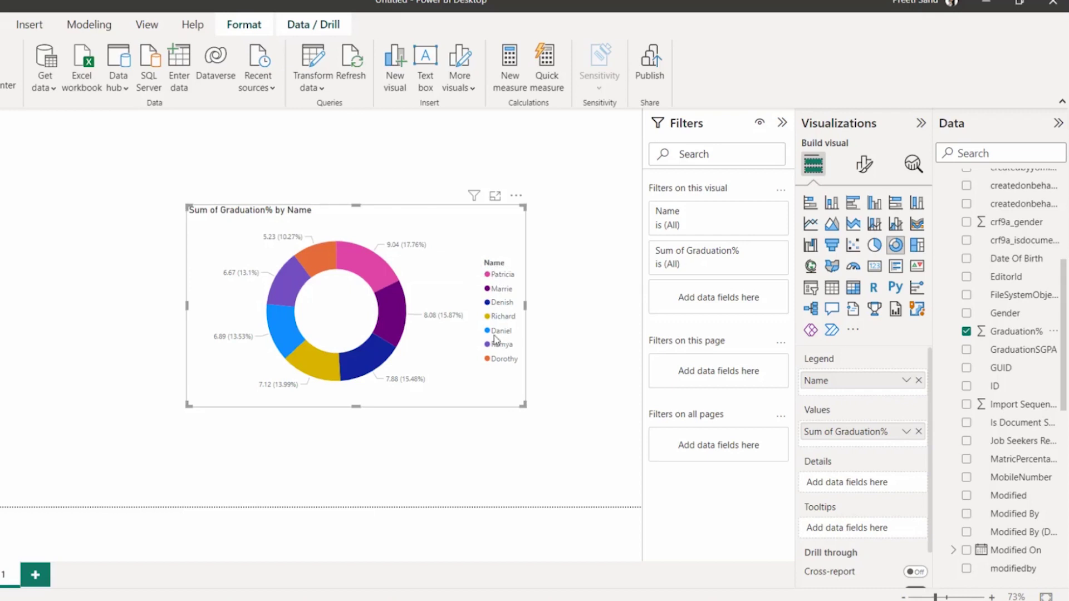
{"action": "left_click", "coordinate": [489, 317]}
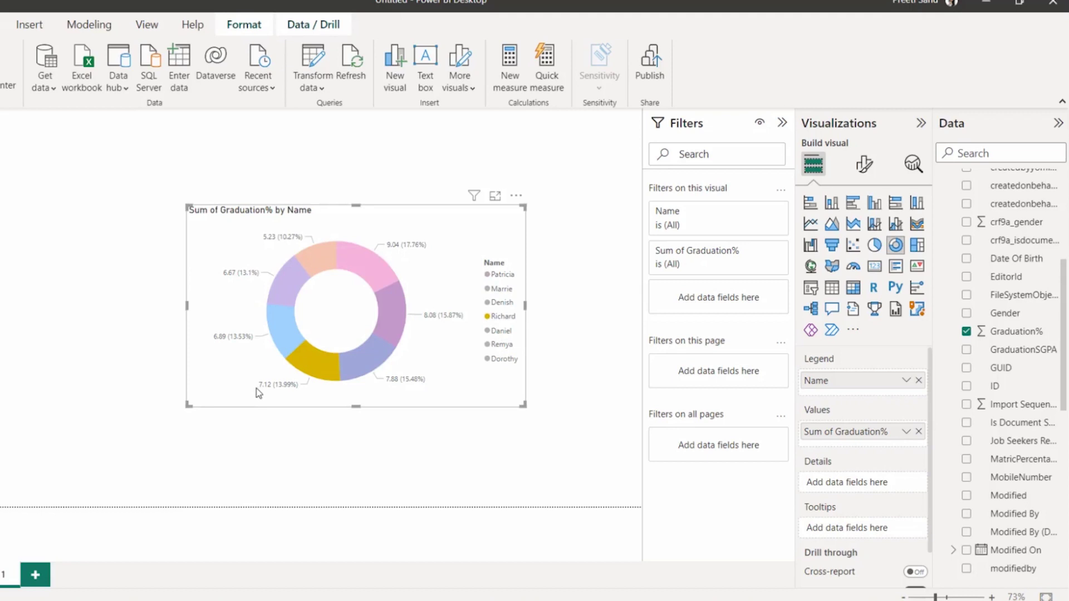
{"action": "mouse_move", "coordinate": [268, 385]}
{"action": "left_click", "coordinate": [430, 369]}
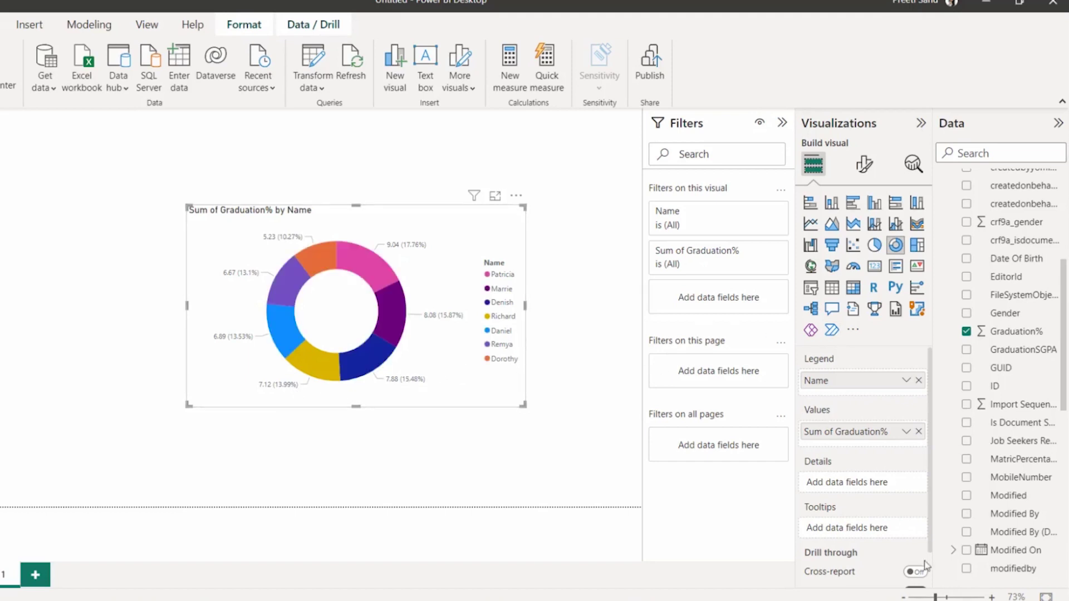
Set detail label contents to Data value, then highlight and clear Remya's slice.
{"action": "left_click", "coordinate": [864, 167]}
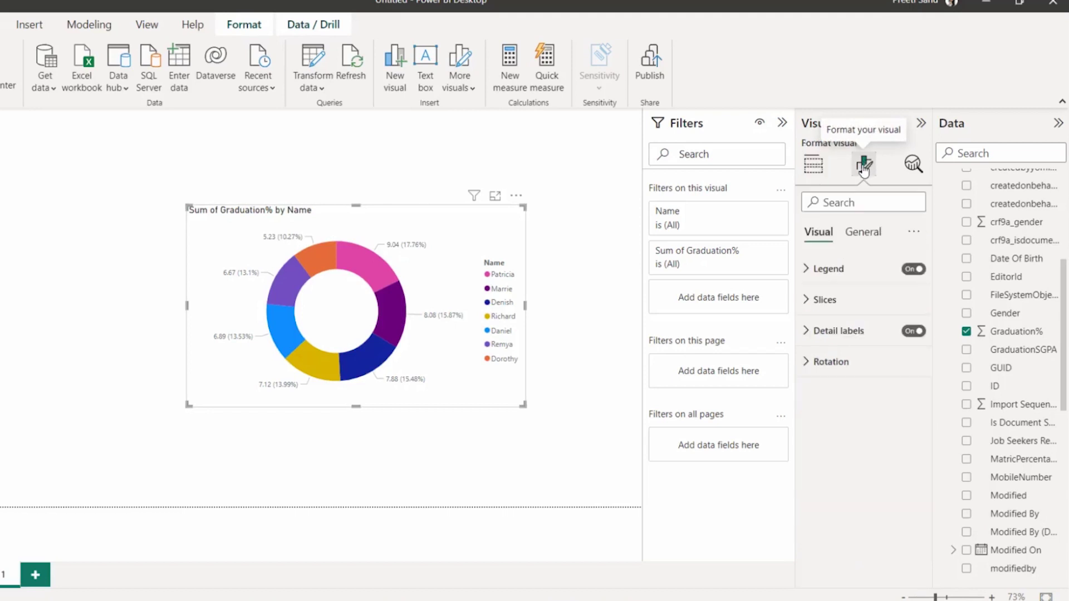
{"action": "left_click", "coordinate": [807, 340]}
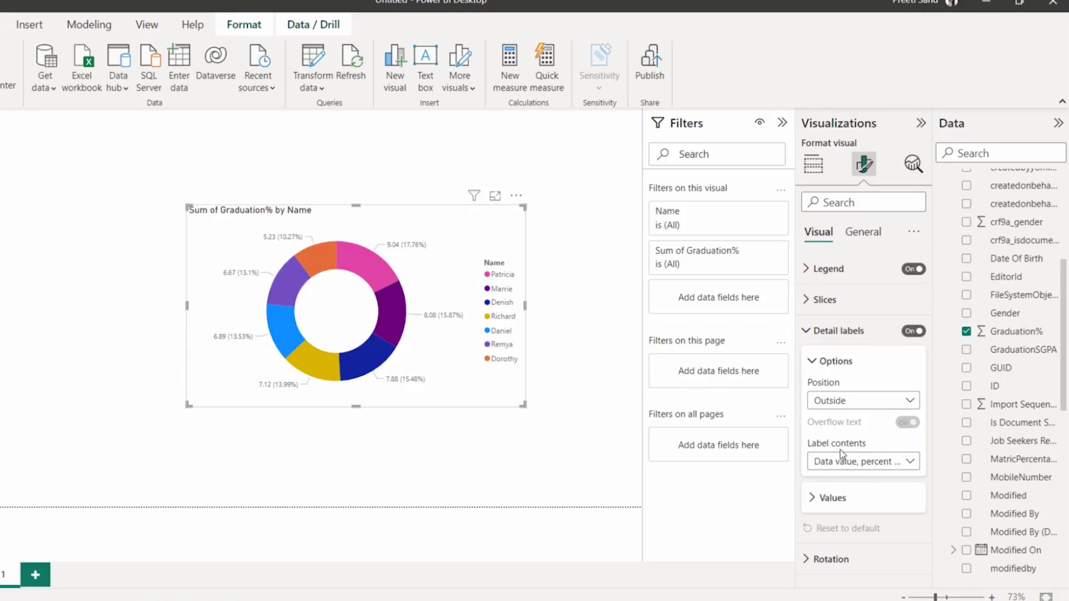
{"action": "left_click", "coordinate": [911, 465]}
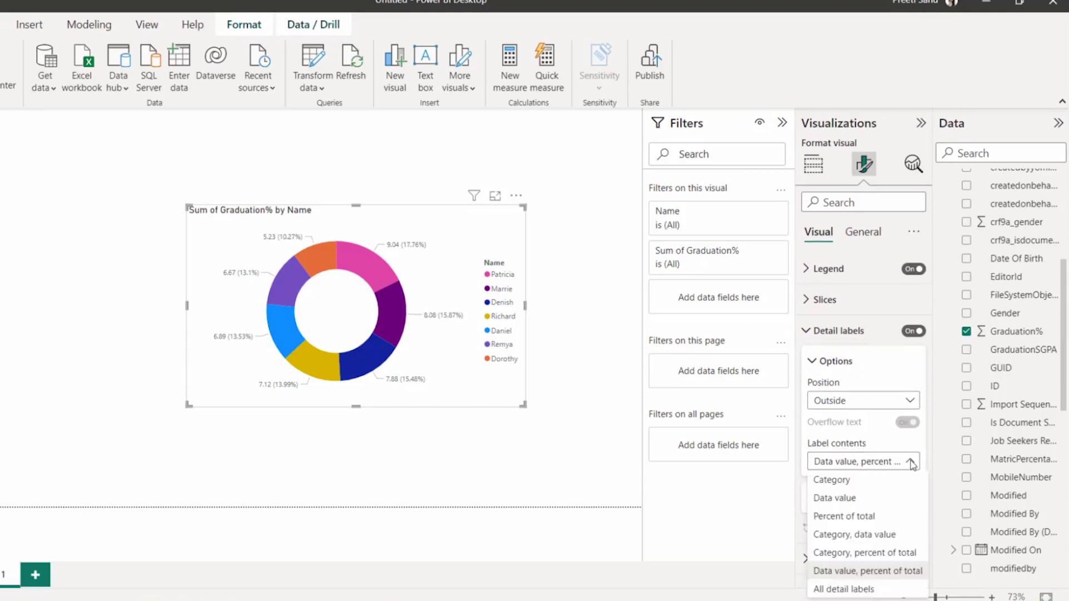
{"action": "left_click", "coordinate": [833, 500]}
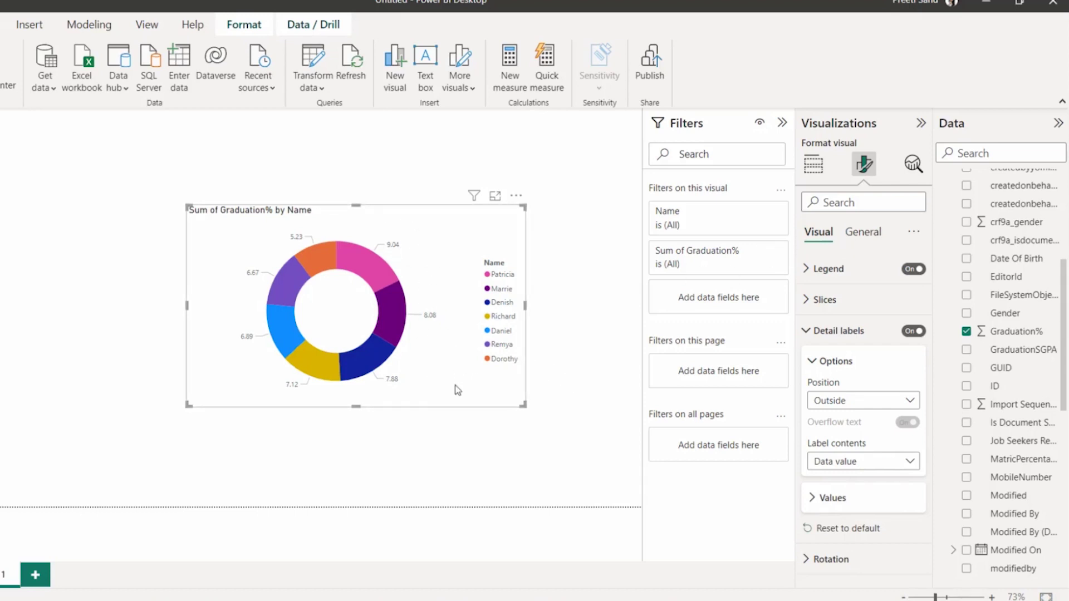
{"action": "left_click", "coordinate": [489, 346]}
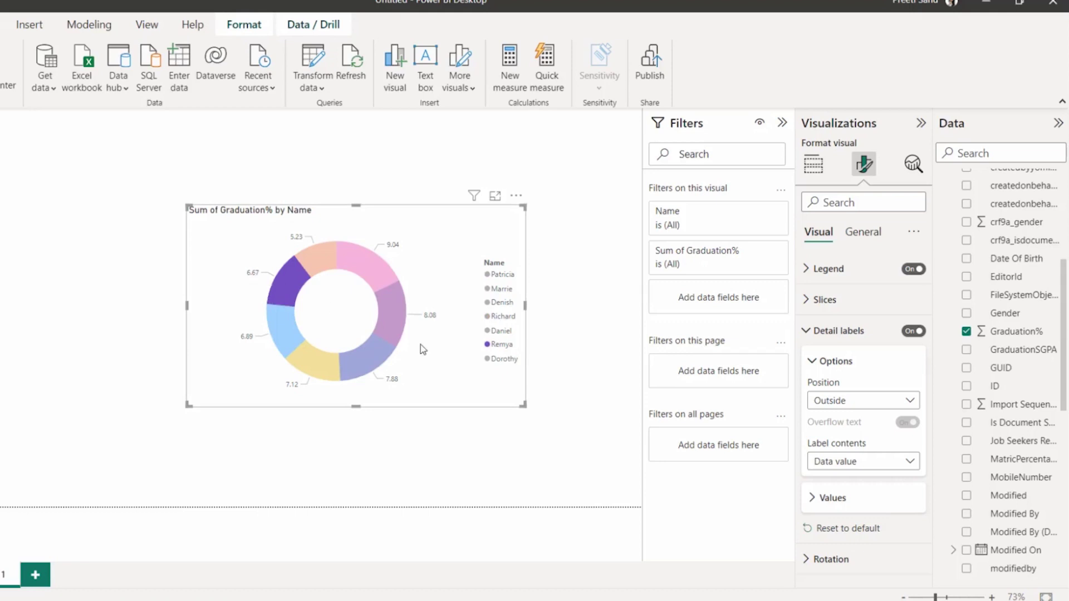
{"action": "left_click", "coordinate": [434, 366]}
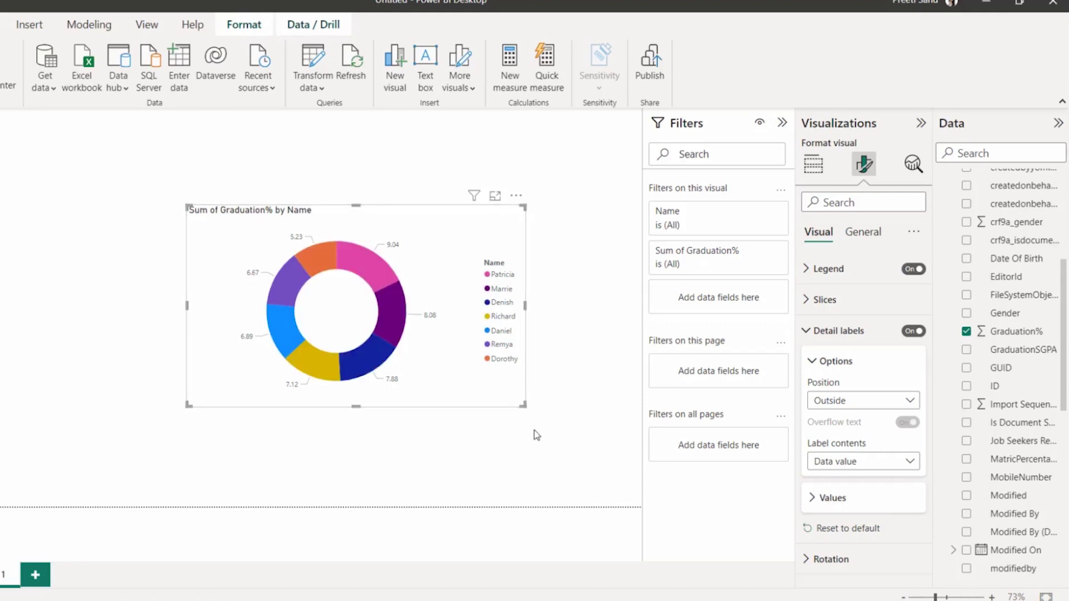